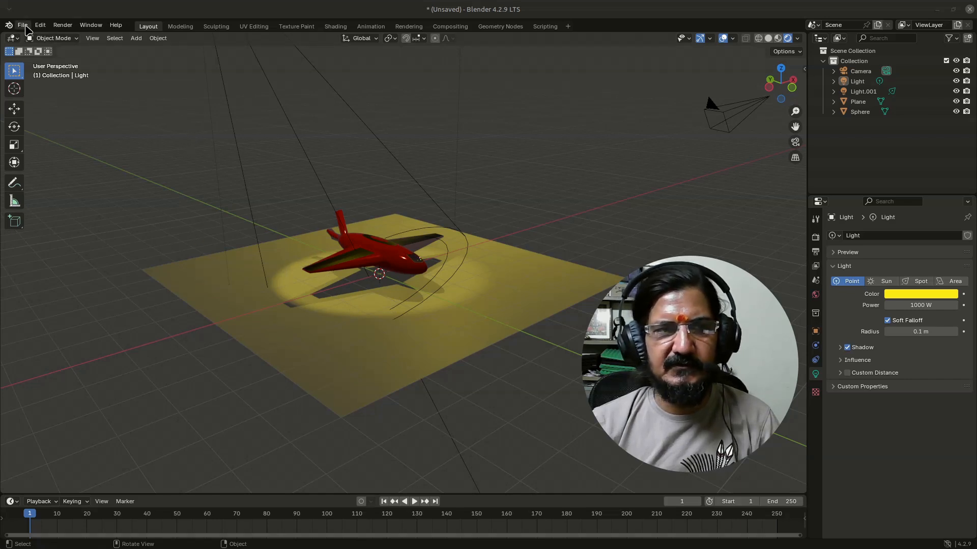
# Step: Switch to the camera view and render the airplane scene as a still image
pyautogui.click(22, 25)
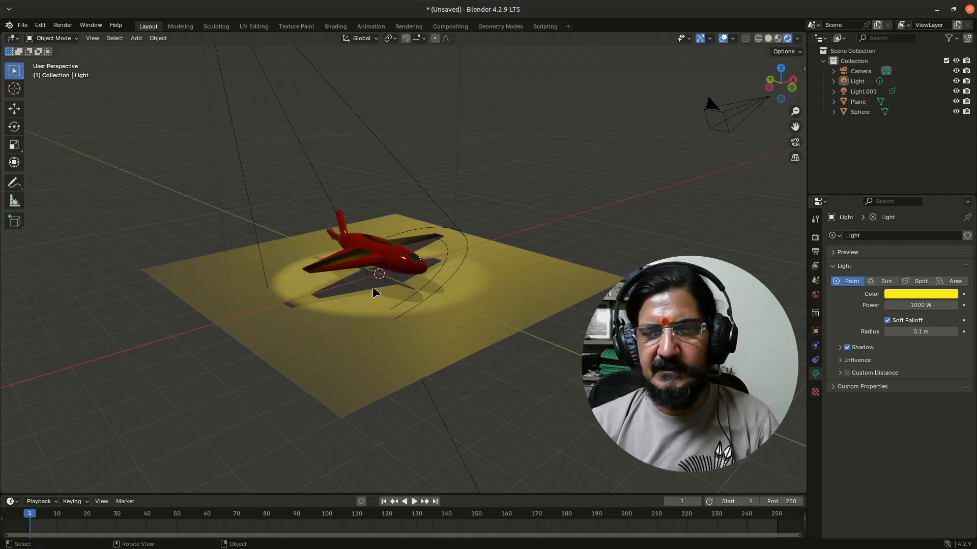
pyautogui.scroll(2, 367, 297)
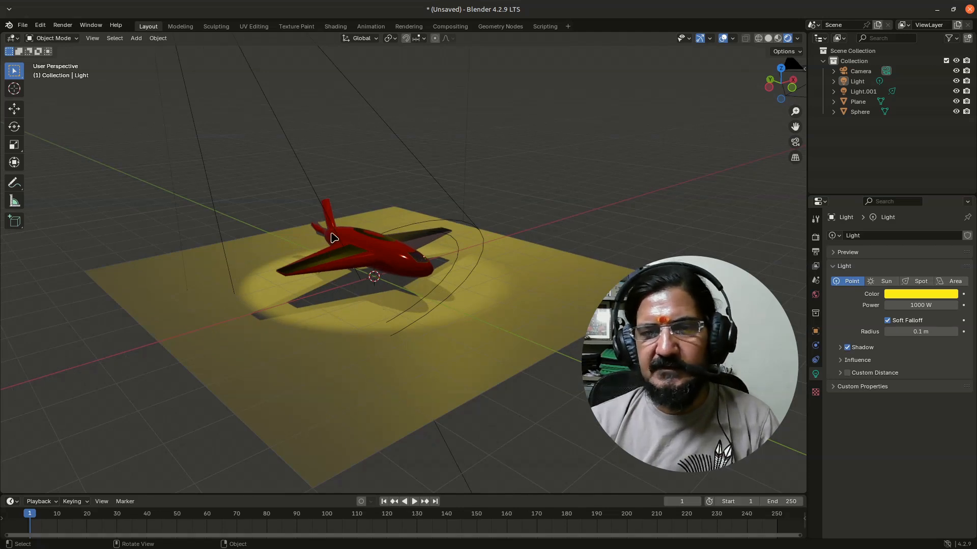
pyautogui.scroll(-2, 351, 269)
pyautogui.scroll(2, 351, 270)
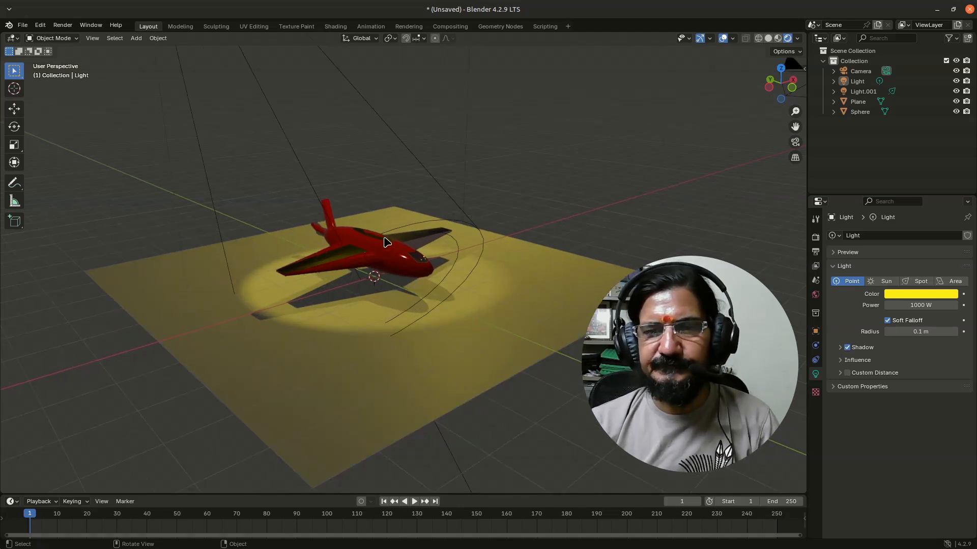
pyautogui.moveTo(435, 285); pyautogui.dragTo(387, 286, button='middle')
pyautogui.press('KP_0')
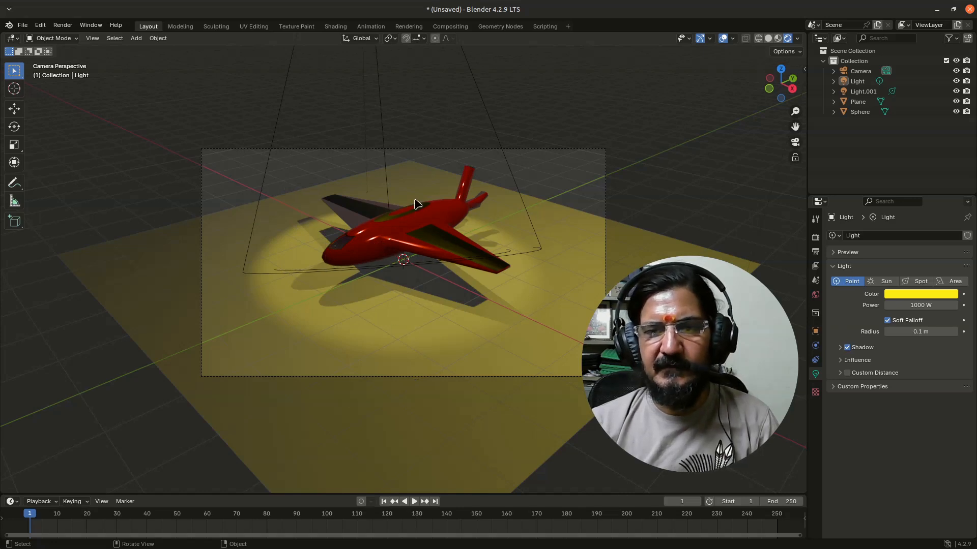
pyautogui.click(64, 25)
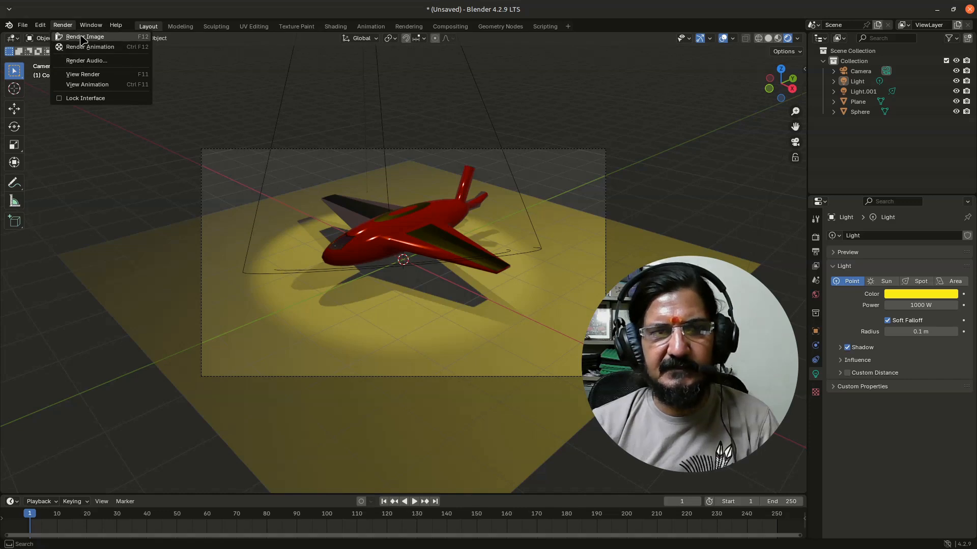
pyautogui.click(83, 37)
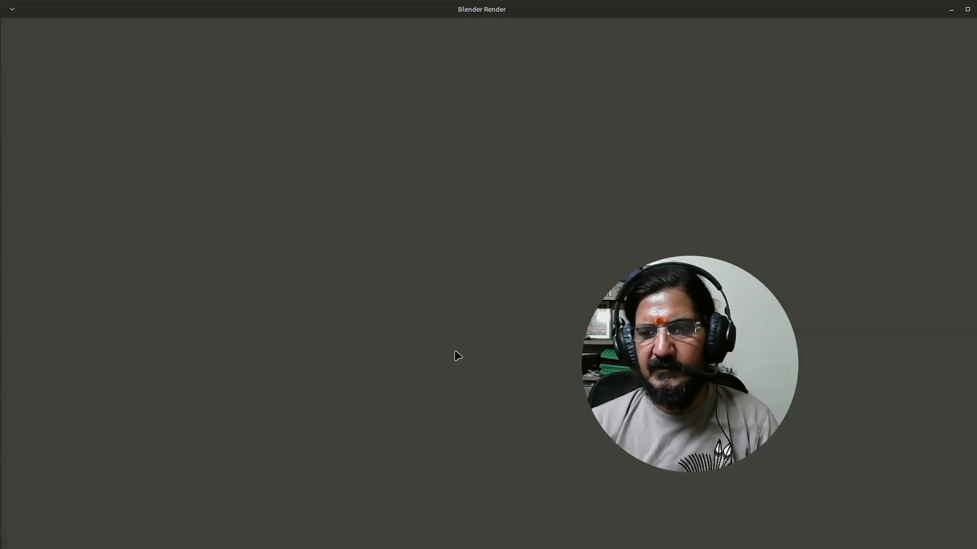
# Step: Examine the rendered image of the airplane at different zoom levels and close the render result
pyautogui.scroll(-3, 432, 314)
pyautogui.scroll(2, 447, 309)
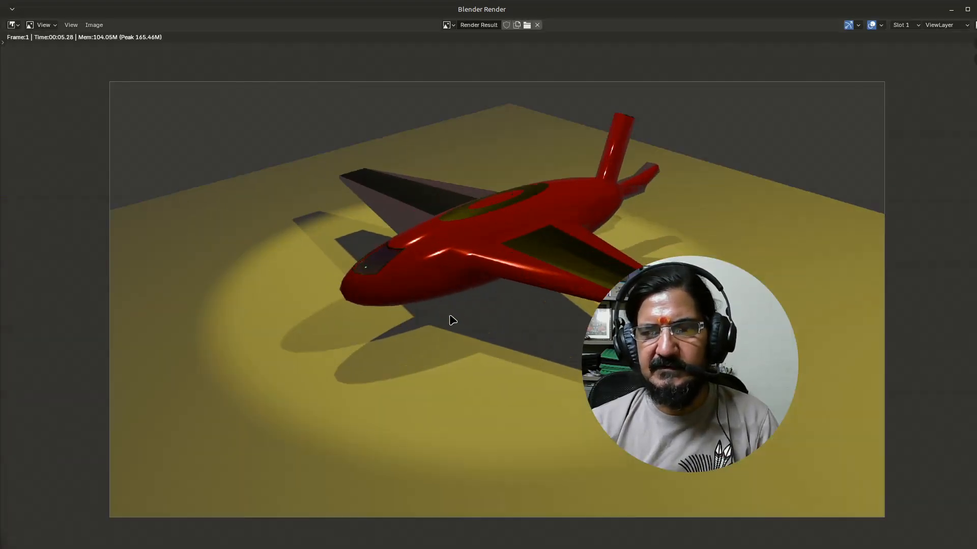
pyautogui.scroll(-4, 385, 307)
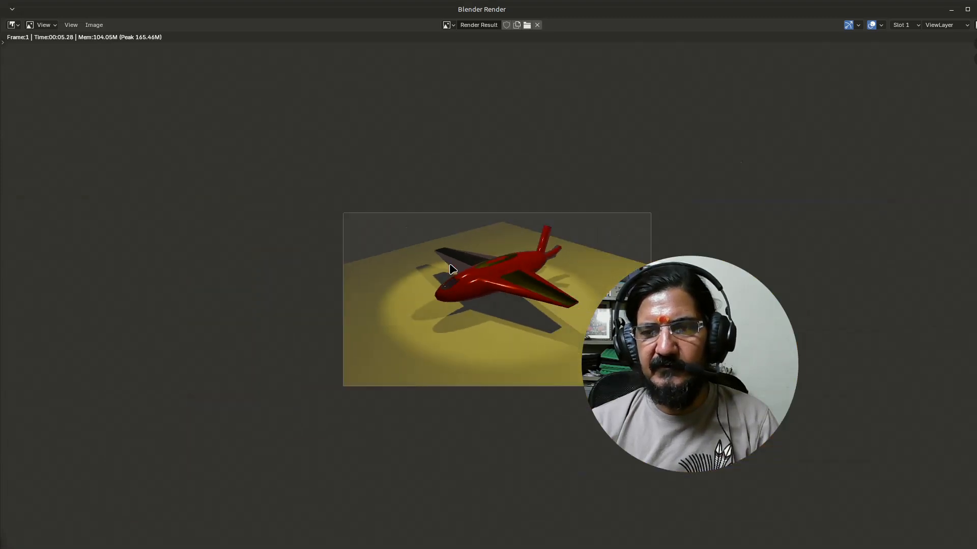
pyautogui.scroll(2, 452, 269)
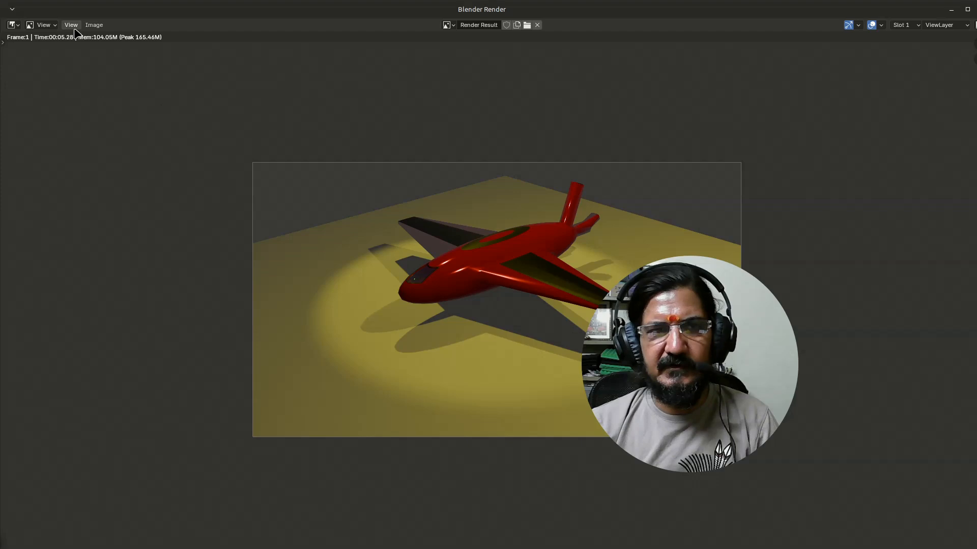
pyautogui.click(94, 25)
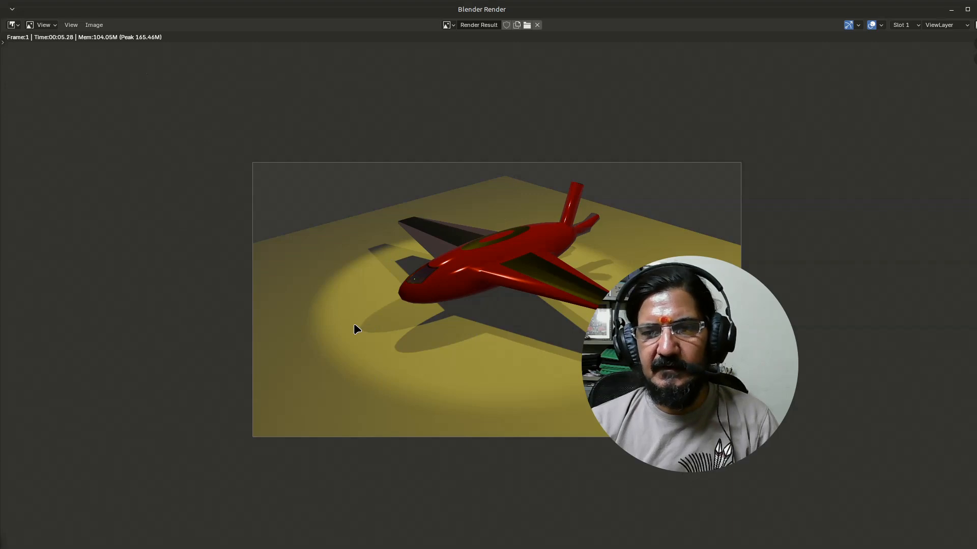
pyautogui.press('Escape')
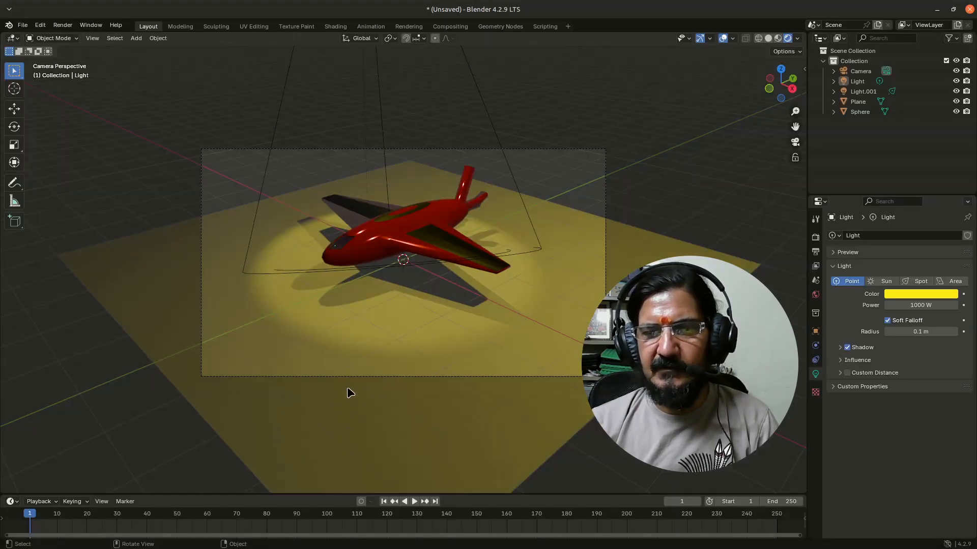
# Step: Frame the airplane head-on from slightly above and align the scene camera to this current view
pyautogui.scroll(-3, 349, 393)
pyautogui.click(345, 391)
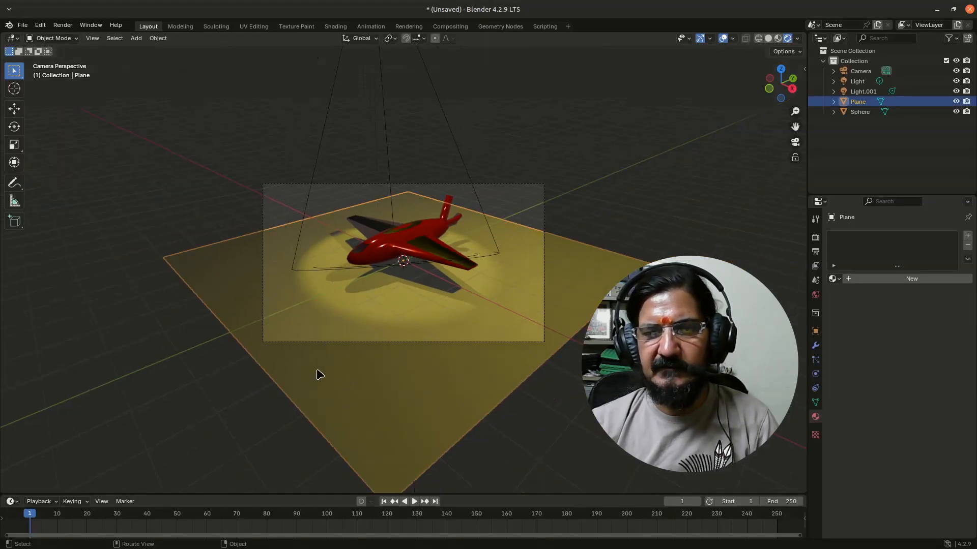
pyautogui.moveTo(320, 372); pyautogui.dragTo(390, 322, button='middle')
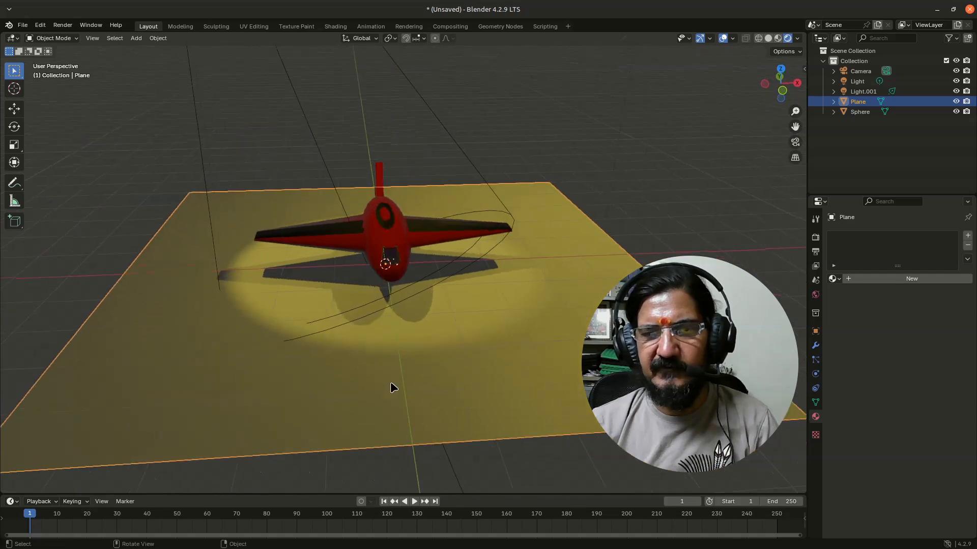
pyautogui.moveTo(393, 388)
pyautogui.mouseDown(button='middle')
pyautogui.moveTo(377, 364)
pyautogui.moveTo(395, 371)
pyautogui.mouseUp(button='middle')
pyautogui.click(399, 417)
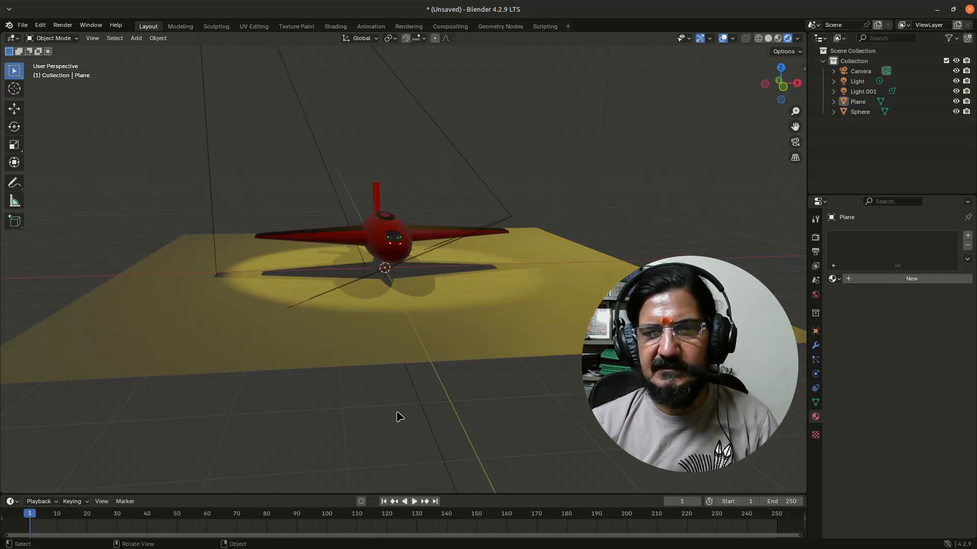
pyautogui.scroll(-5, 402, 402)
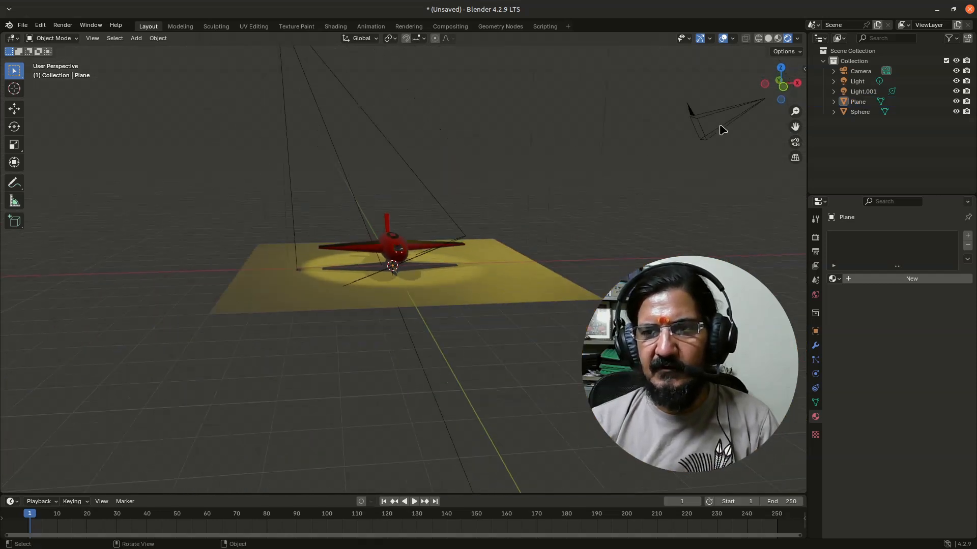
pyautogui.scroll(3, 442, 258)
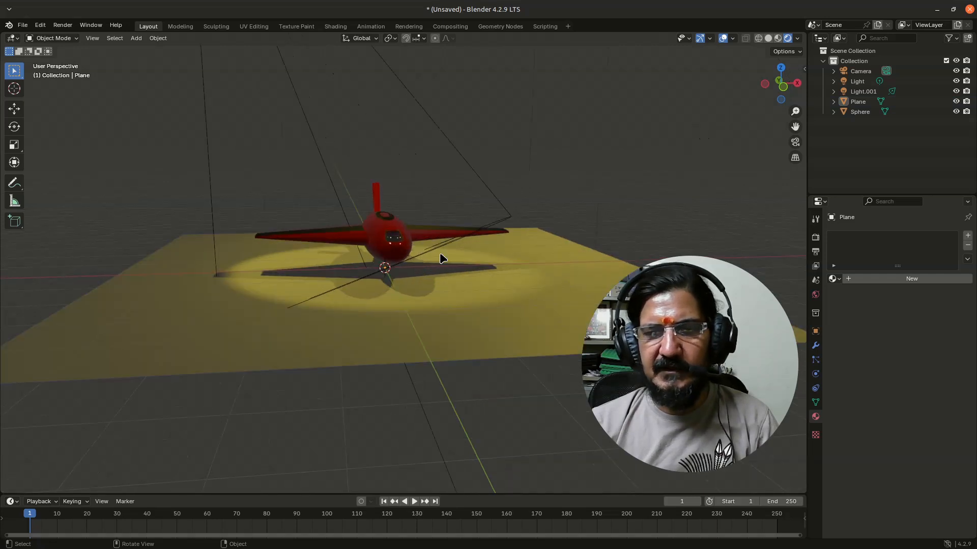
pyautogui.moveTo(379, 190); pyautogui.dragTo(429, 305, button='middle')
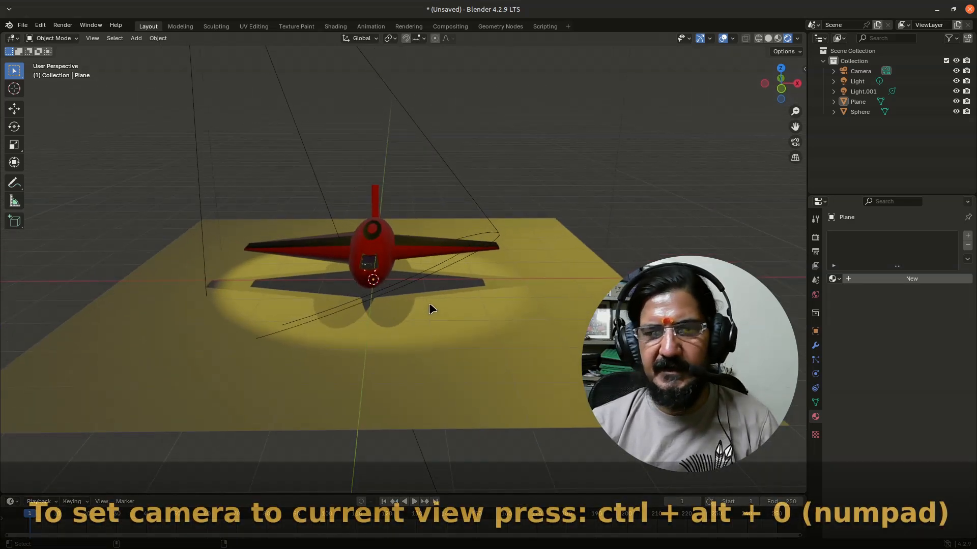
pyautogui.press('ctrl+alt+KP_0')
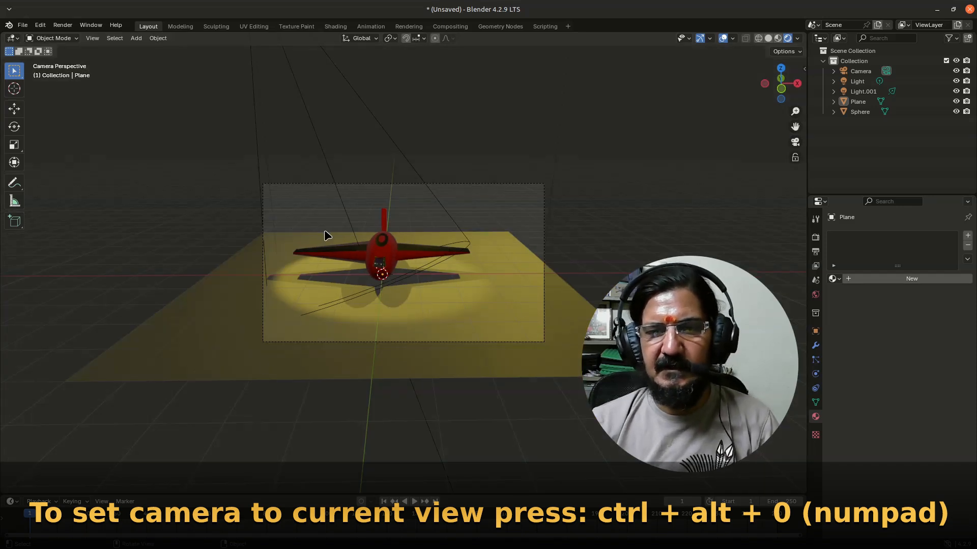
# Step: Return to the camera view, render a still image from the head-on angle and close the result
pyautogui.click(421, 409)
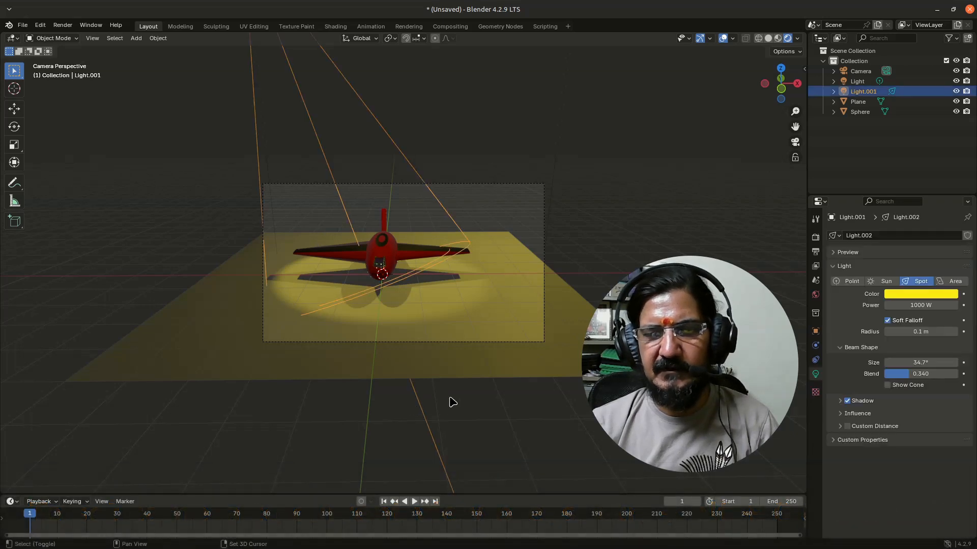
pyautogui.keyDown('shift'); pyautogui.moveTo(451, 401); pyautogui.dragTo(499, 396, button='middle'); pyautogui.keyUp('shift')
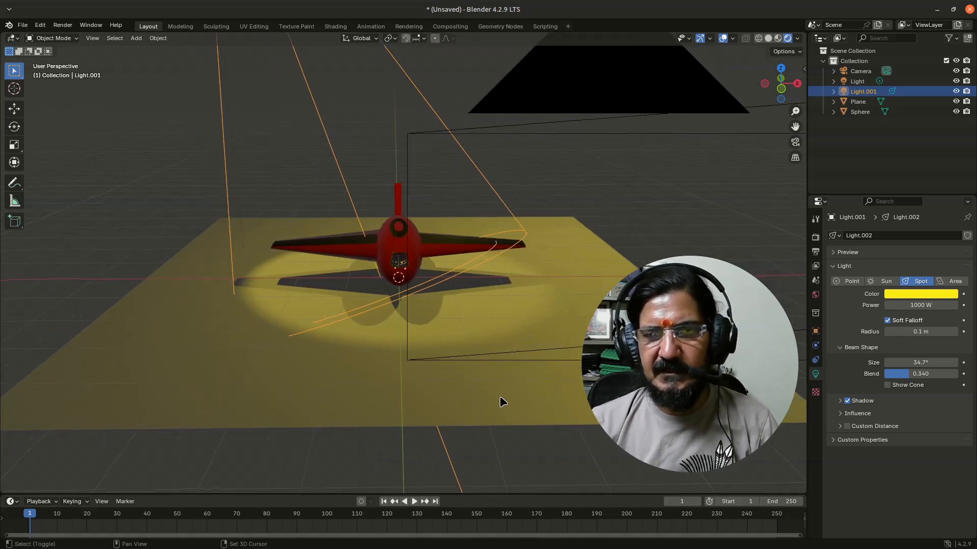
pyautogui.press('KP_0')
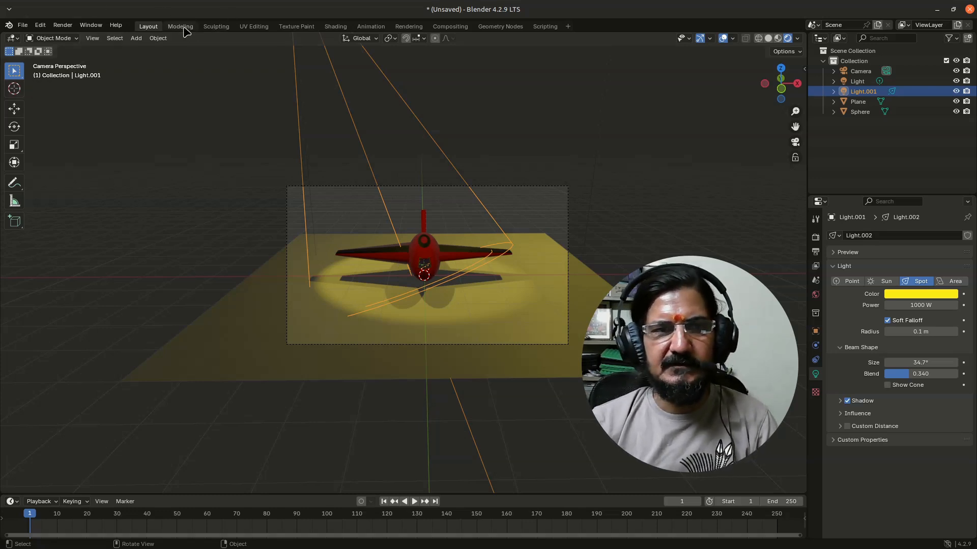
pyautogui.click(65, 27)
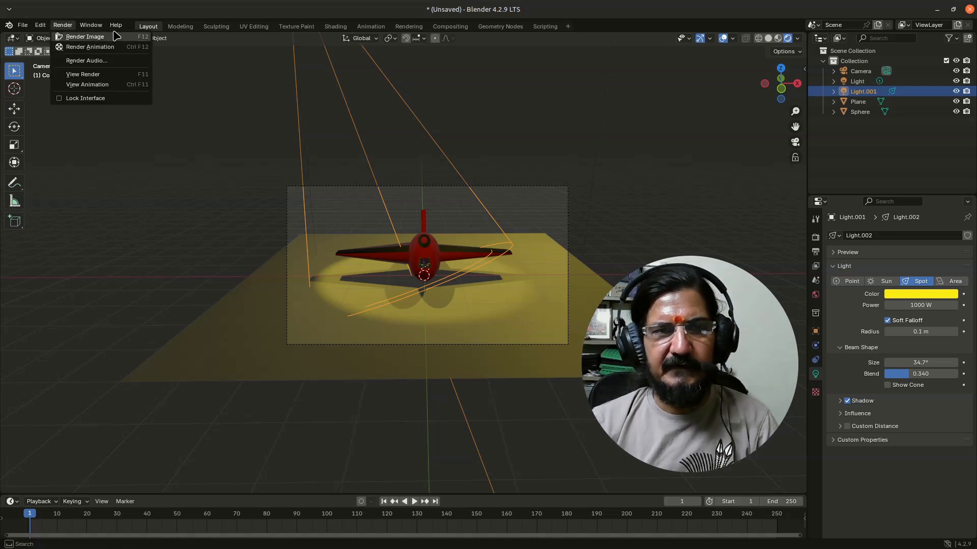
pyautogui.click(65, 25)
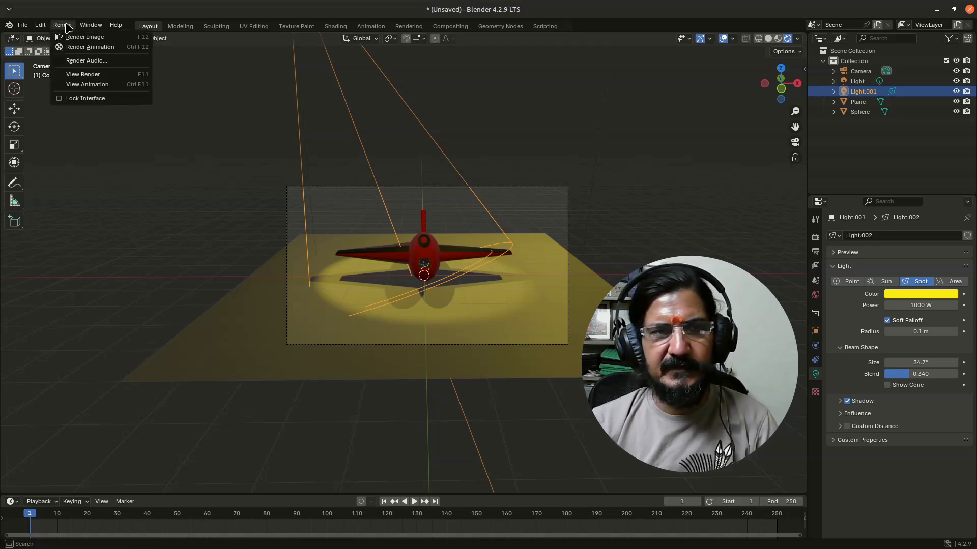
pyautogui.click(72, 38)
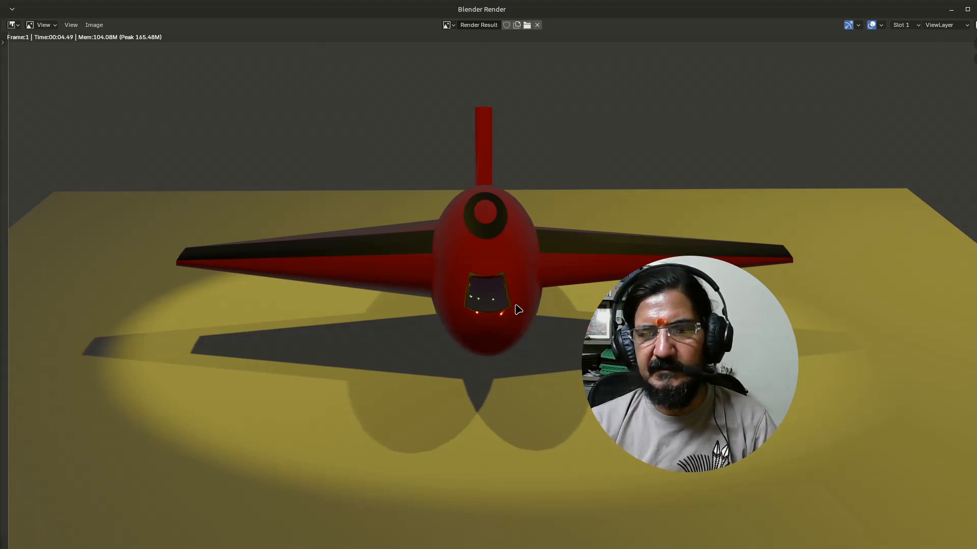
pyautogui.press('Escape')
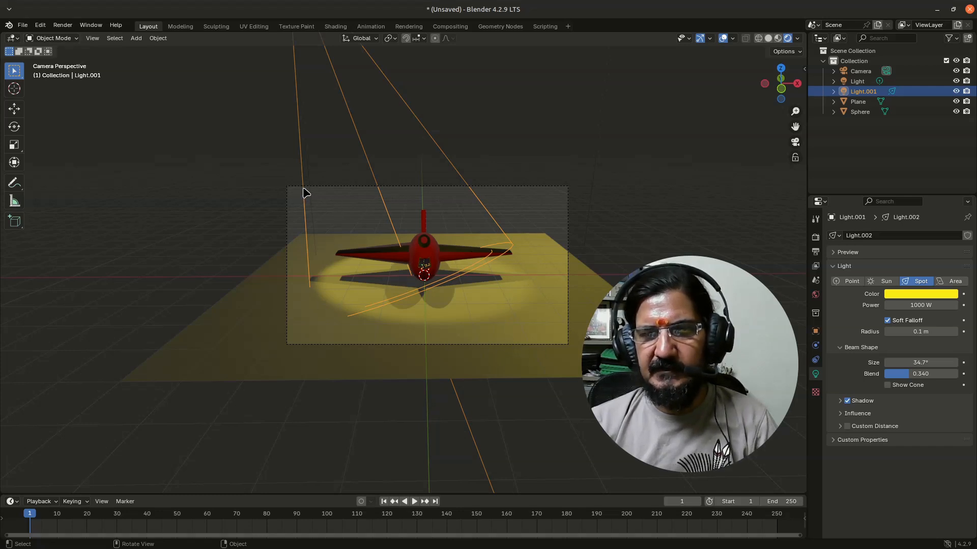
# Step: Enable the Camera to View lock and orbit the camera to a raised side view of the airplane
pyautogui.click(803, 69)
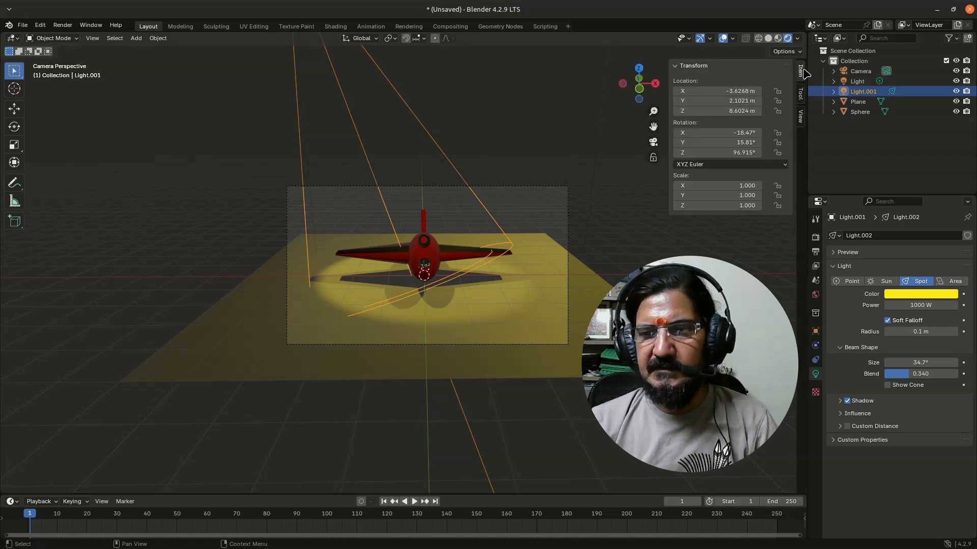
pyautogui.click(800, 122)
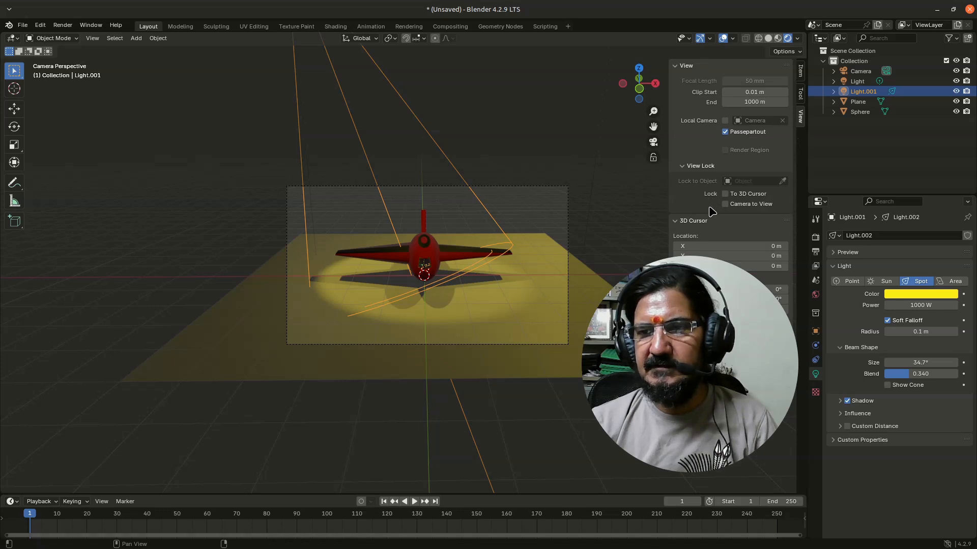
pyautogui.click(726, 204)
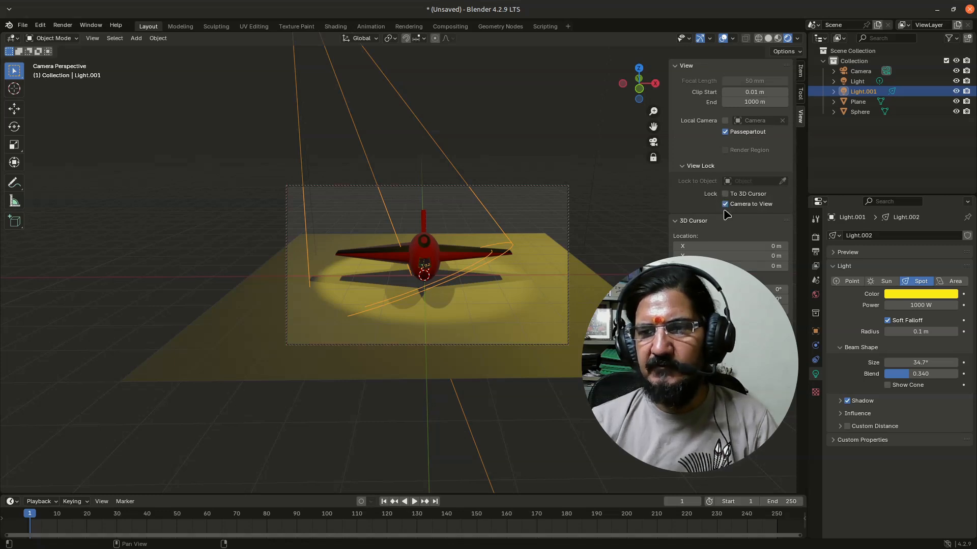
pyautogui.moveTo(490, 301); pyautogui.dragTo(381, 284, button='middle')
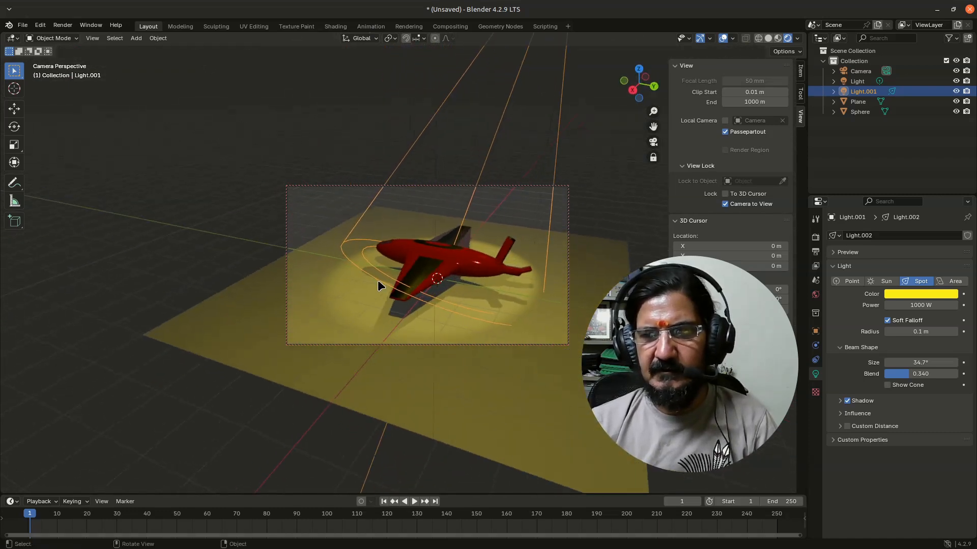
# Step: Turn off the Camera to View lock, render a still image from the side angle and close the result
pyautogui.click(726, 204)
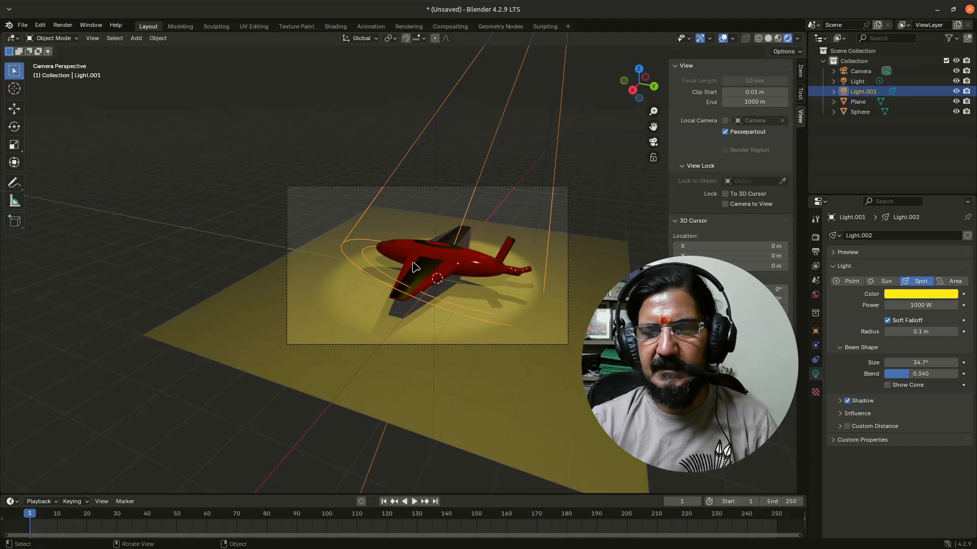
pyautogui.press('F12')
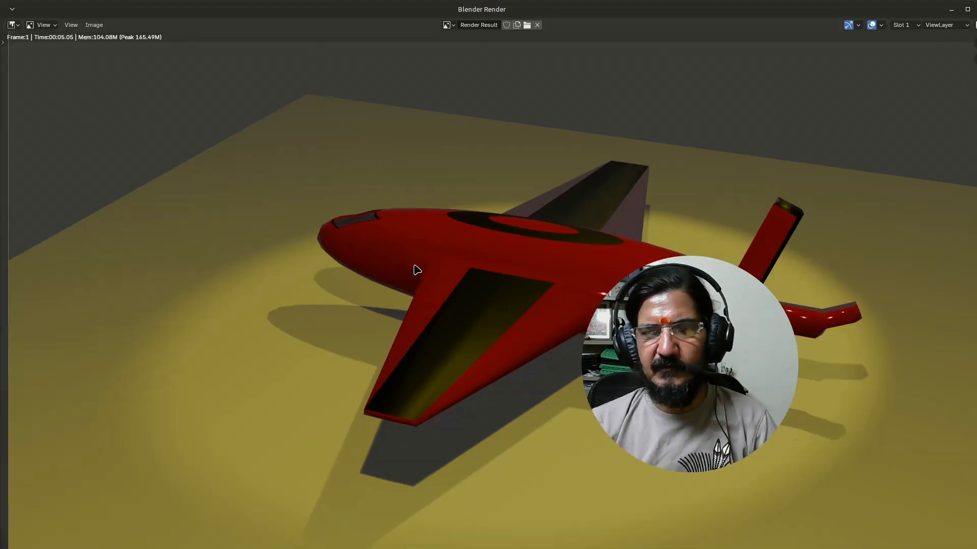
pyautogui.press('Escape')
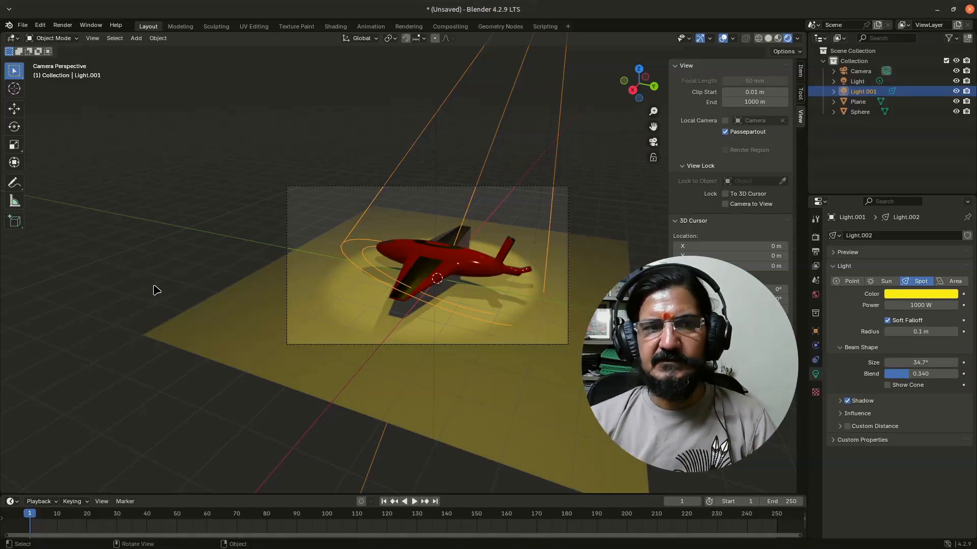